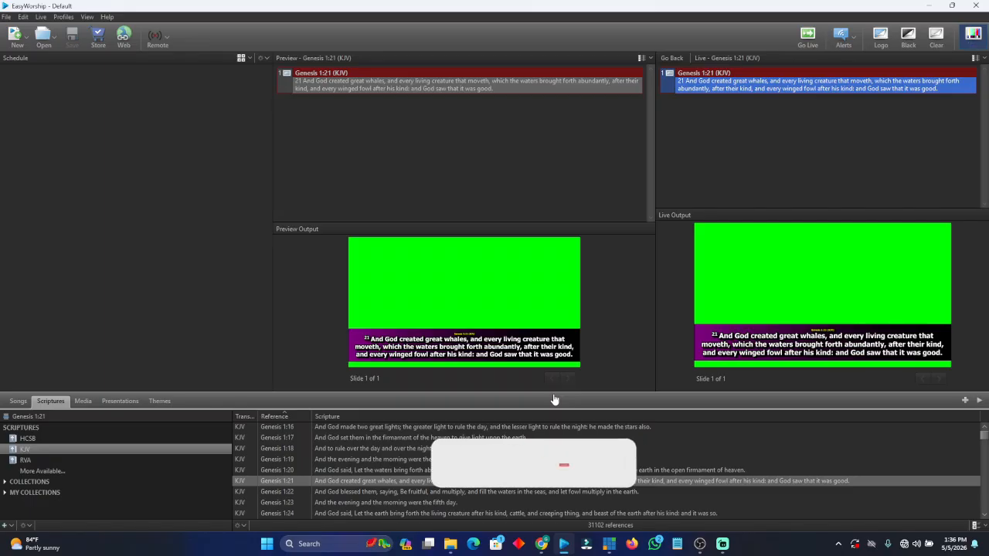
Show different KJV verses of Genesis 1 on the live output, including 1:19 and 1:16, and finish on Genesis 1:21
click(371, 468)
click(379, 460)
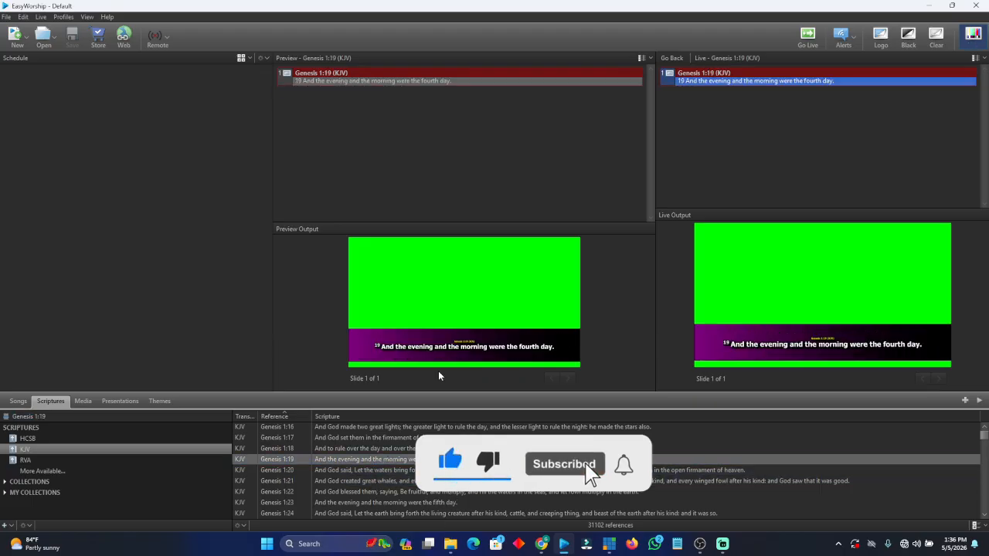
key(Up)
click(381, 429)
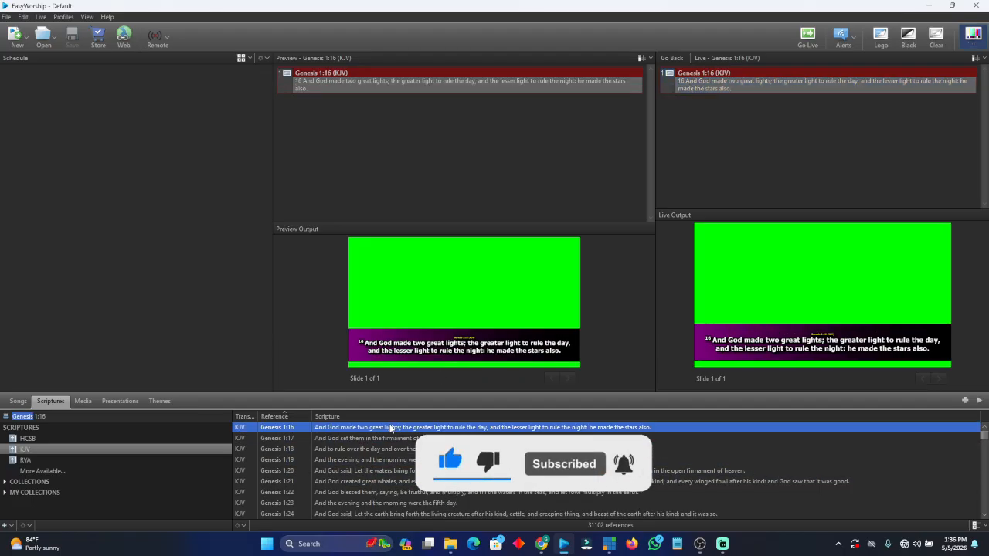
click(461, 481)
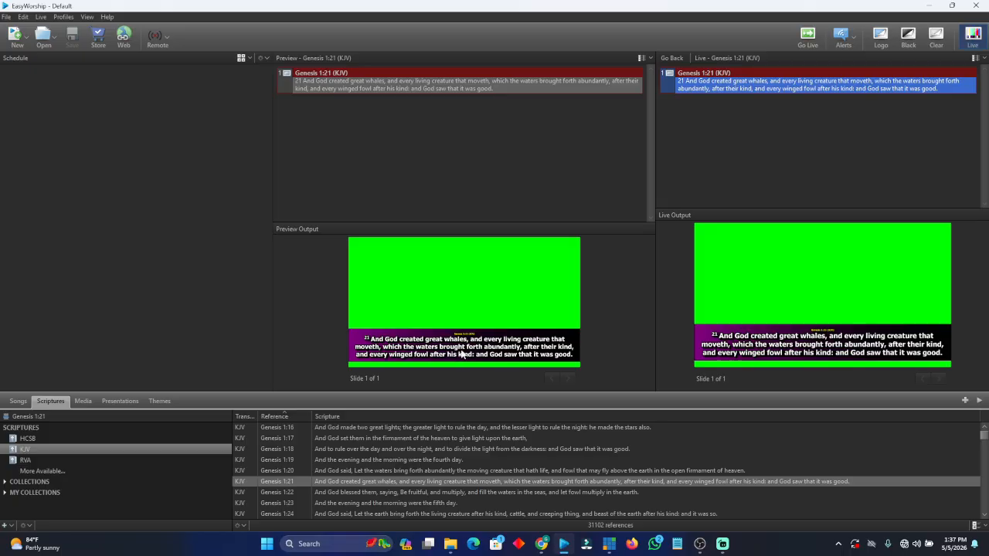
click(479, 327)
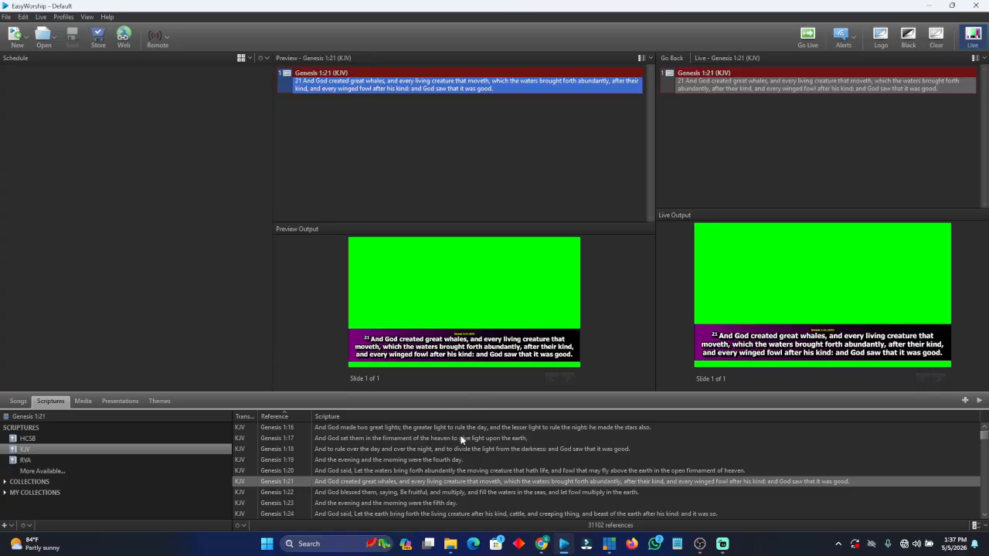
Switch to OBS Studio and add a new scene named EASYWORSHIP
key(alt+Tab)
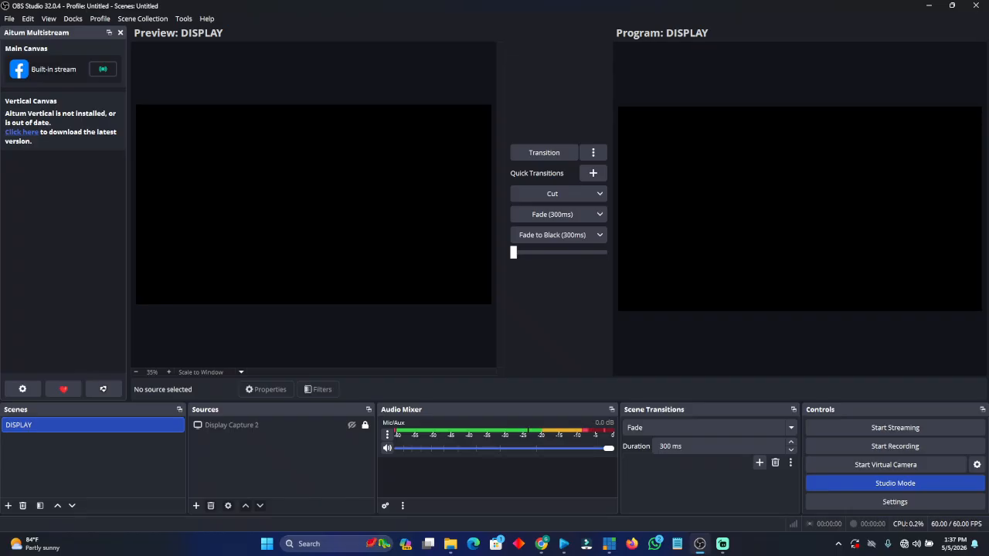
click(8, 505)
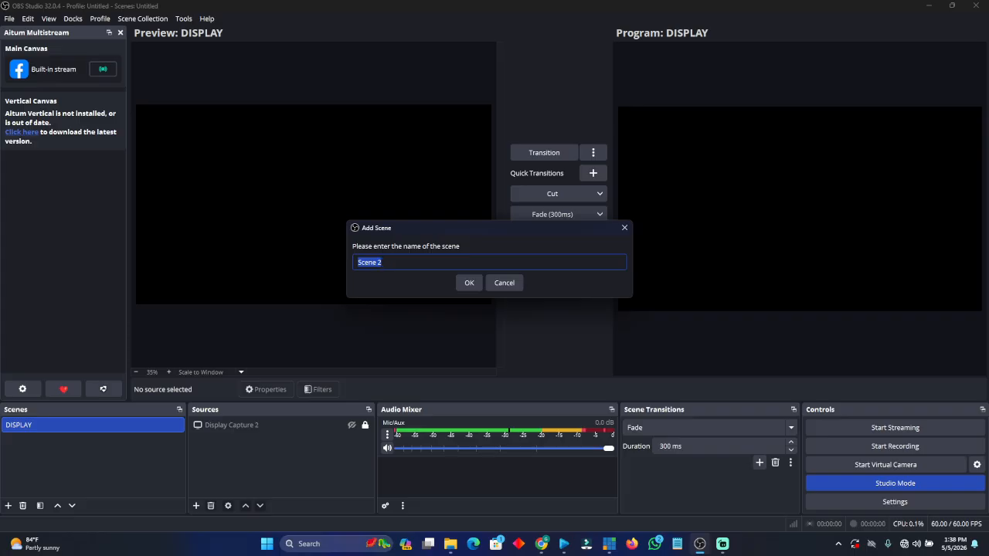
text(EASYWORSHIP)
key(Return)
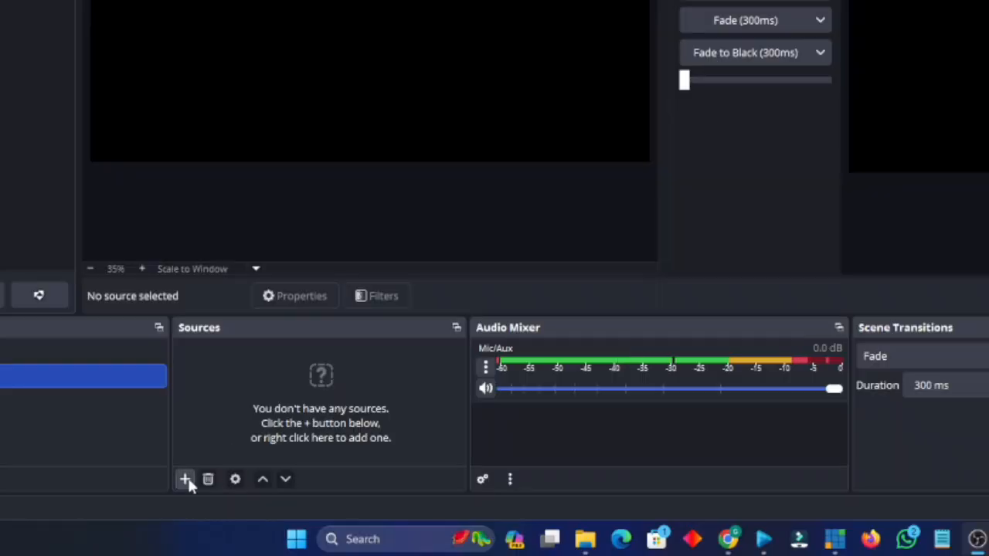
Add a new NDI Source to the EASYWORSHIP scene that receives GENTLEMEDIA (EasyWorship Live)
click(196, 505)
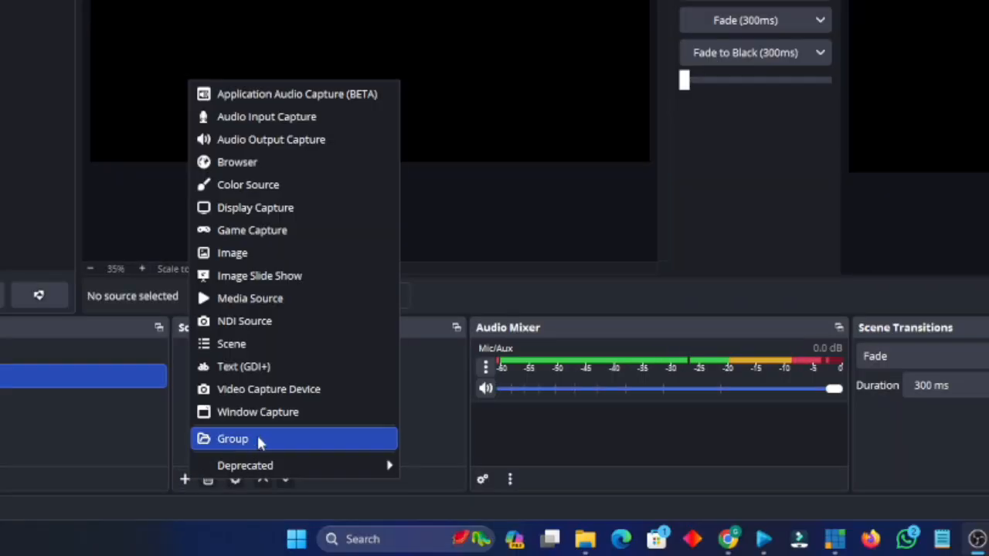
click(242, 321)
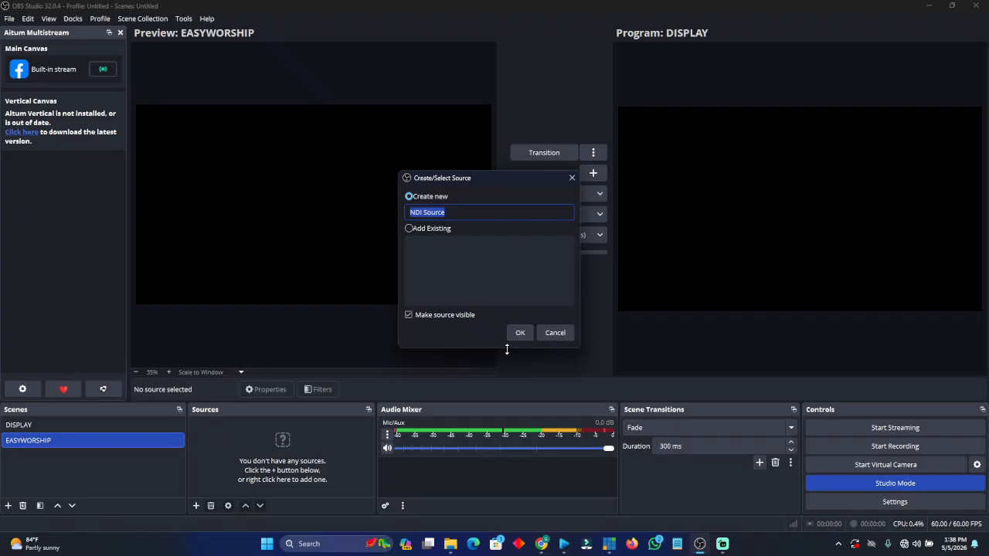
click(521, 335)
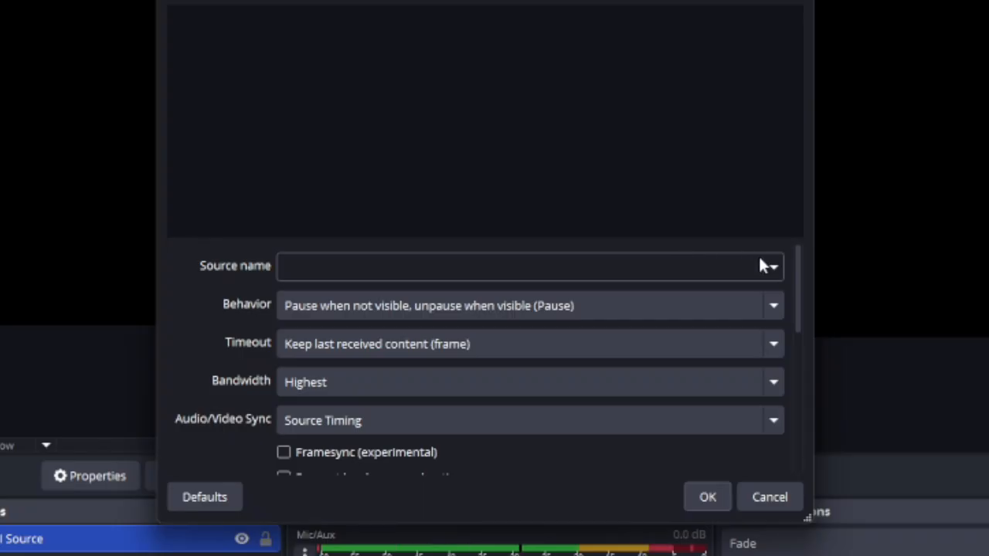
click(650, 271)
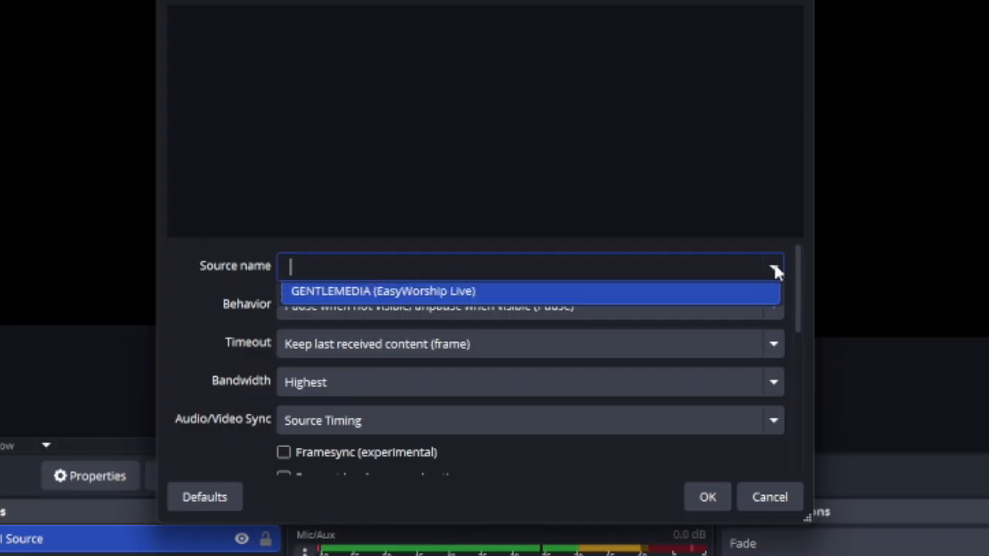
click(424, 303)
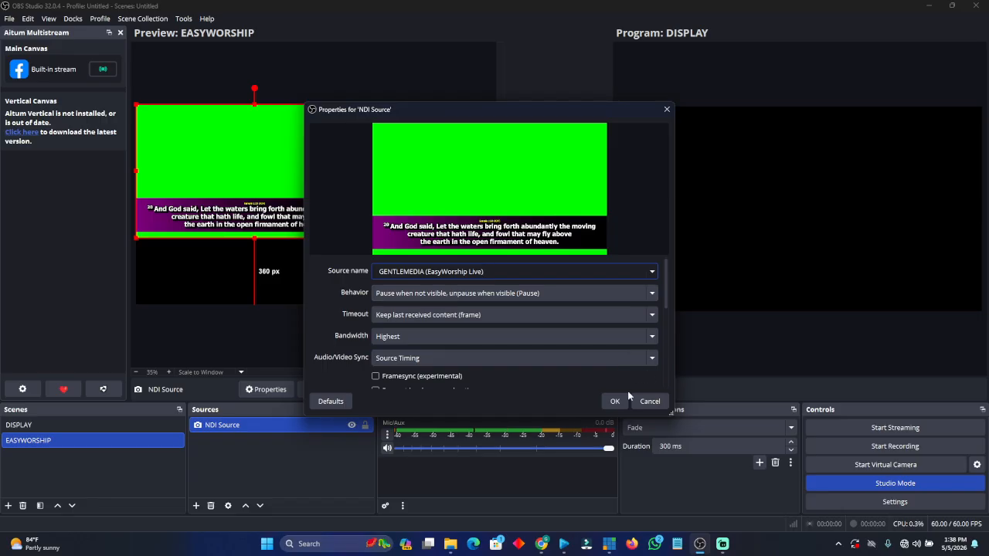
click(615, 401)
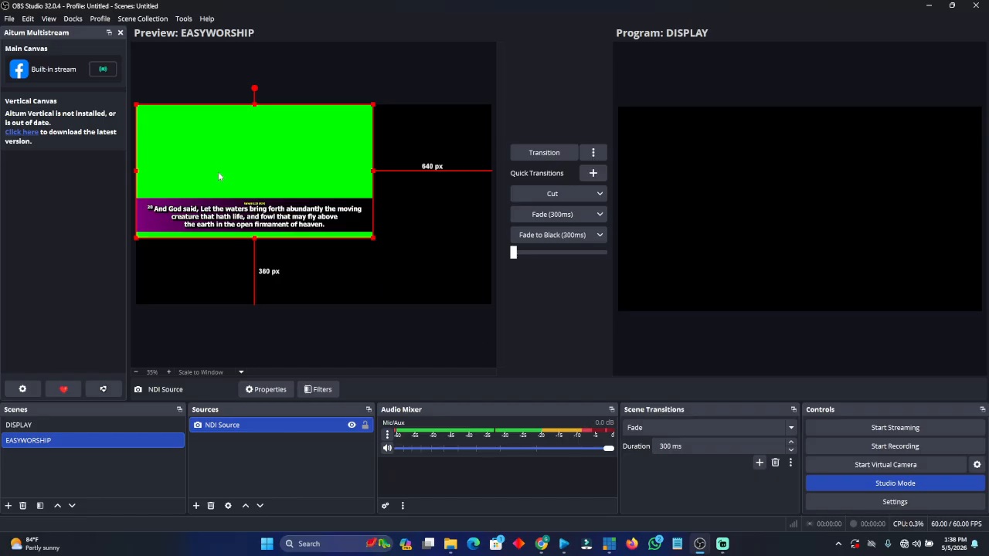
Lock the NDI source filling the whole canvas and cut the EASYWORSHIP scene to the program output
right_click(233, 157)
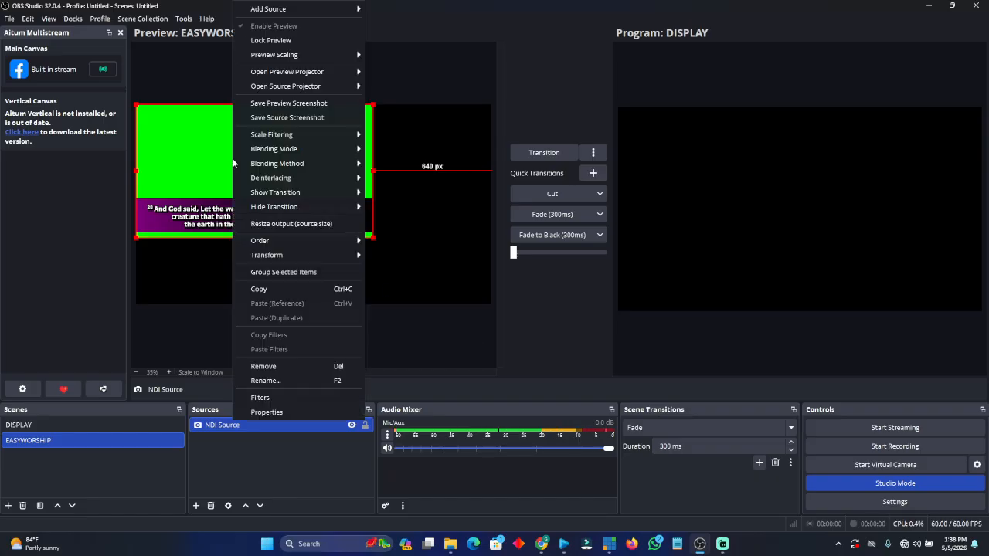
mouse_move(263, 241)
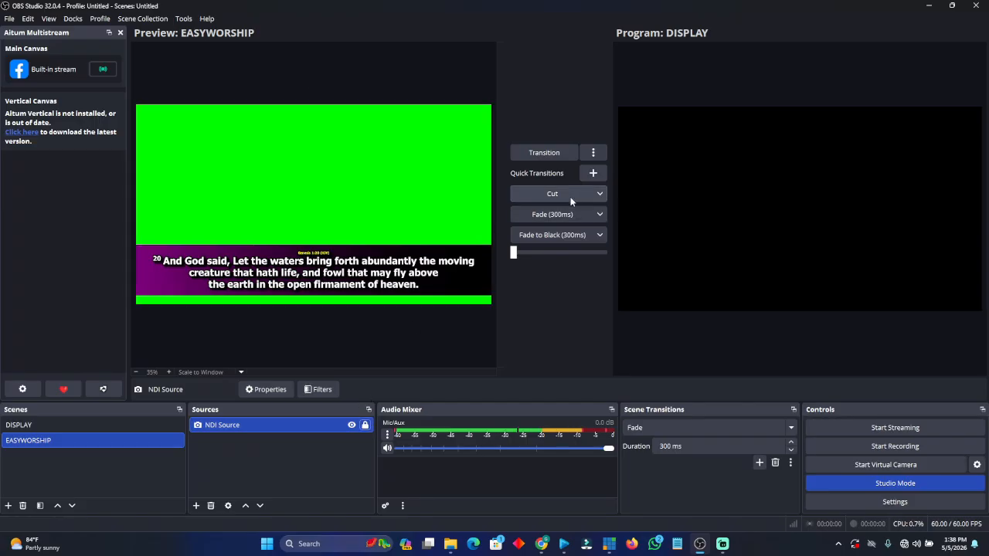
click(571, 195)
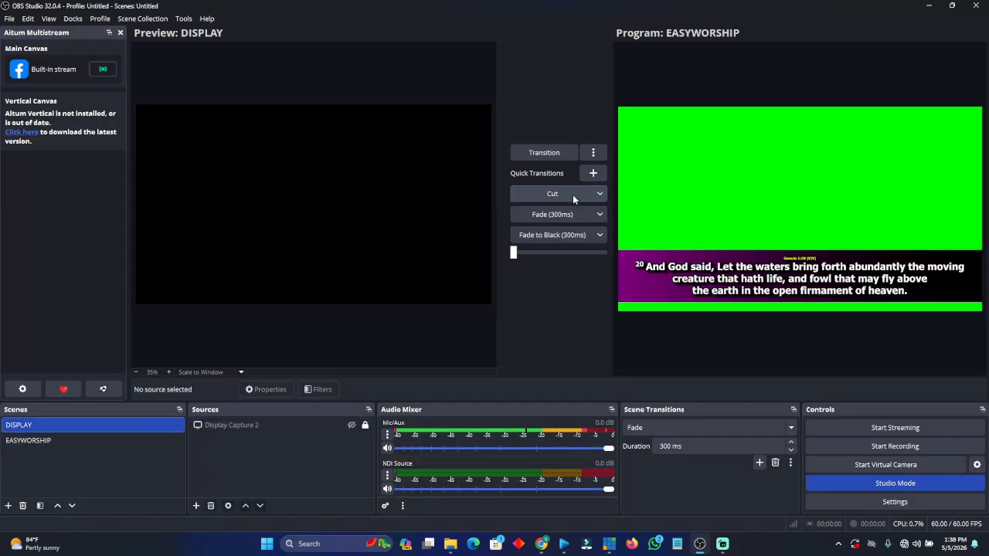
Add a Chroma Key effect filter with its default name to the NDI Source in the EASYWORSHIP scene
click(132, 441)
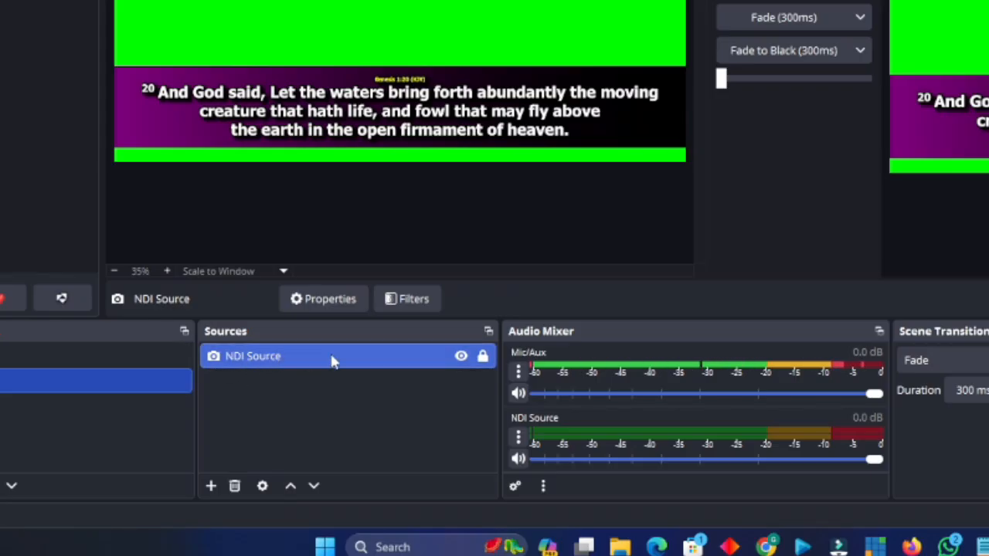
click(415, 299)
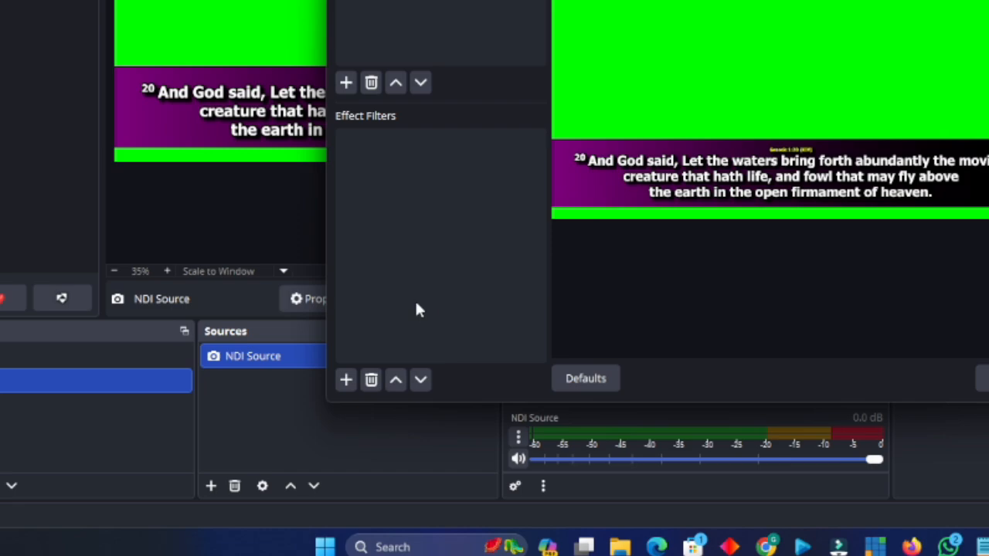
click(346, 381)
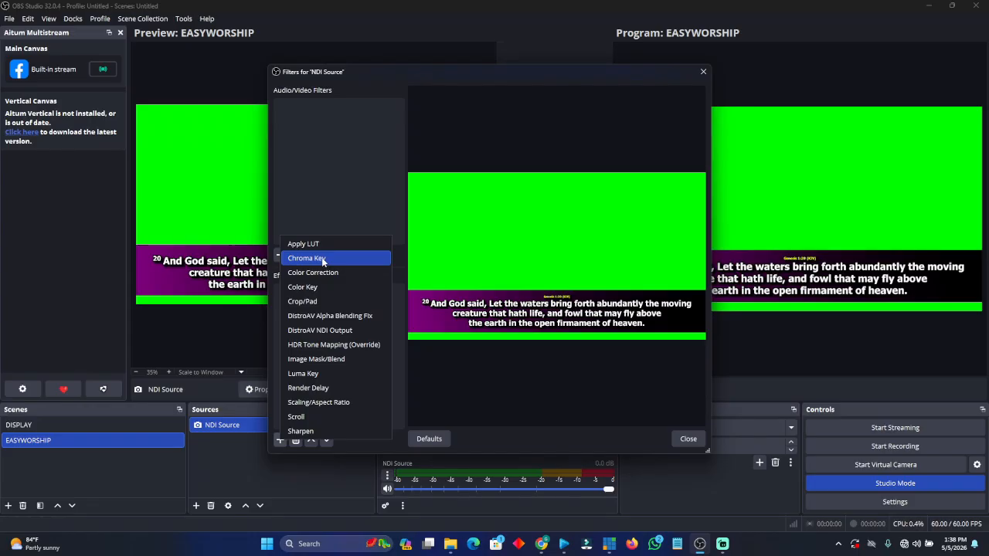
click(357, 90)
click(464, 279)
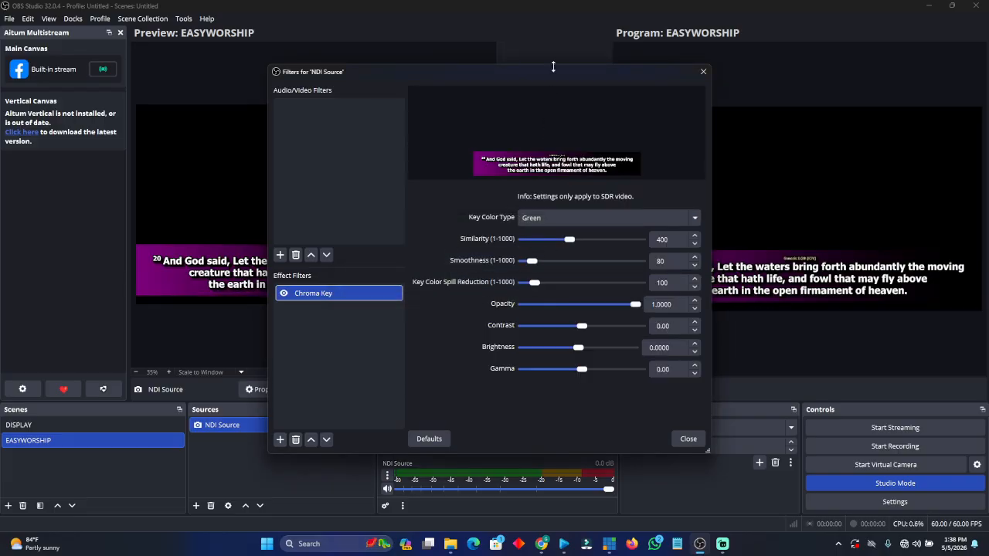
Lower the Chroma Key similarity to about 302 with the key color kept on Green, and close the filters
drag(553, 67, 741, 64)
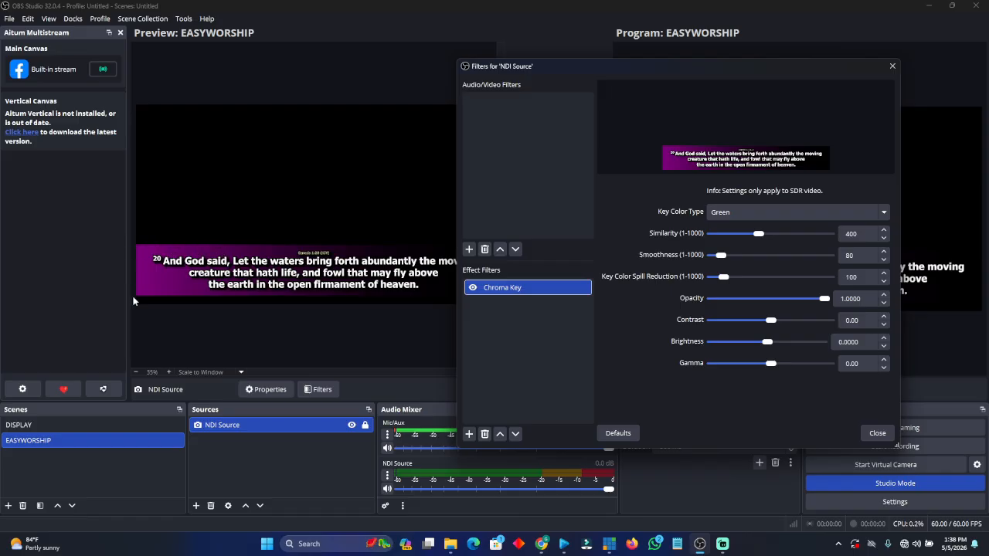
click(761, 237)
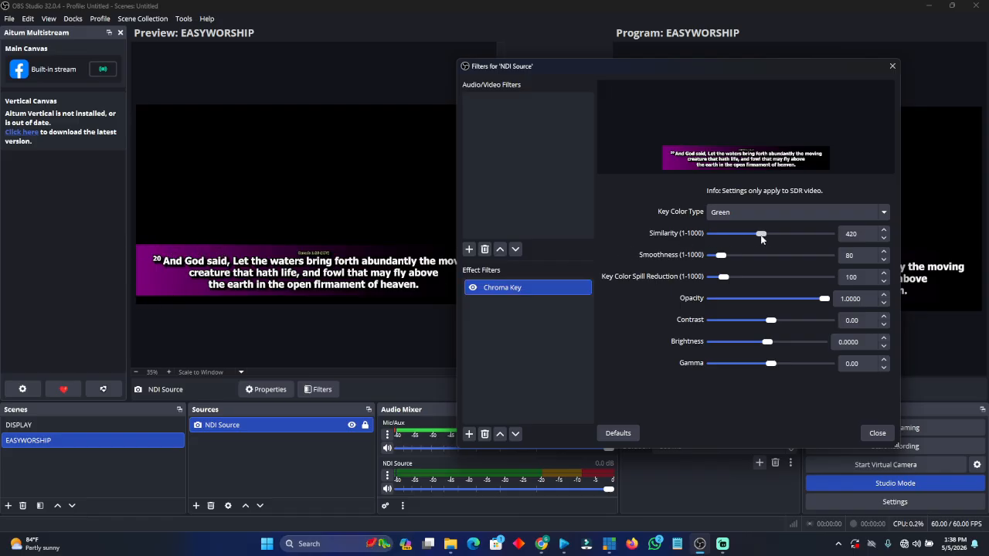
mouse_move(763, 235)
mouse_down()
mouse_move(739, 235)
mouse_move(760, 234)
mouse_up()
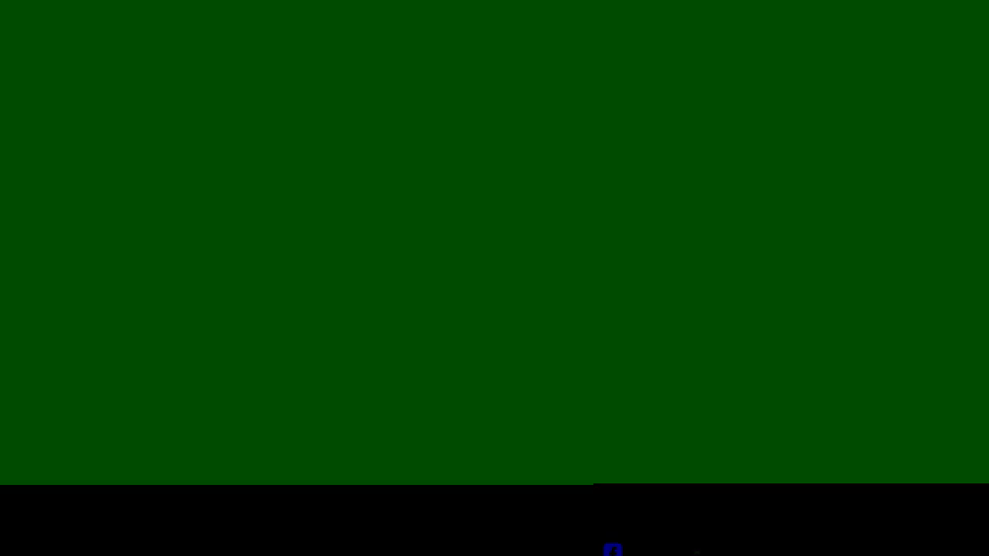
mouse_move(759, 234)
mouse_down()
mouse_move(712, 234)
mouse_move(753, 233)
mouse_up()
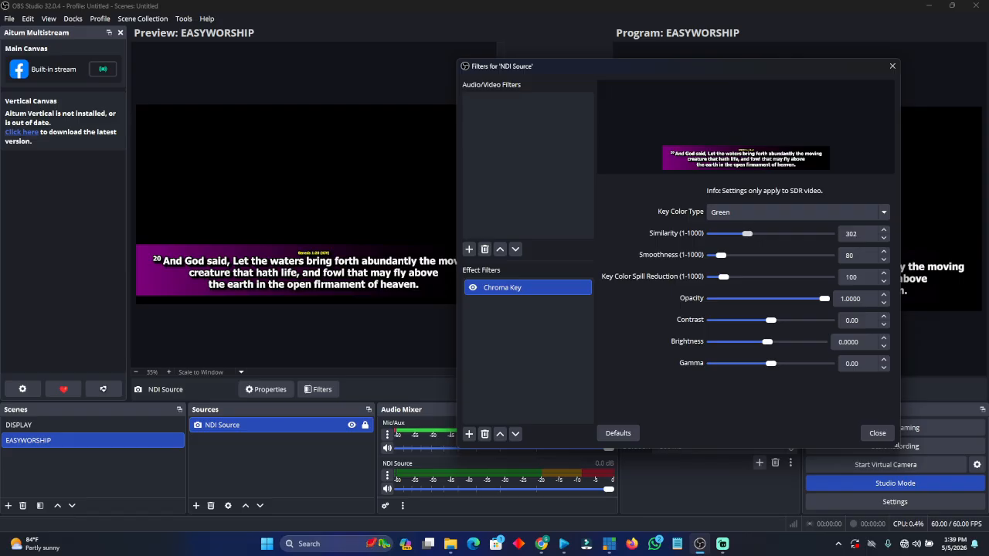
click(878, 434)
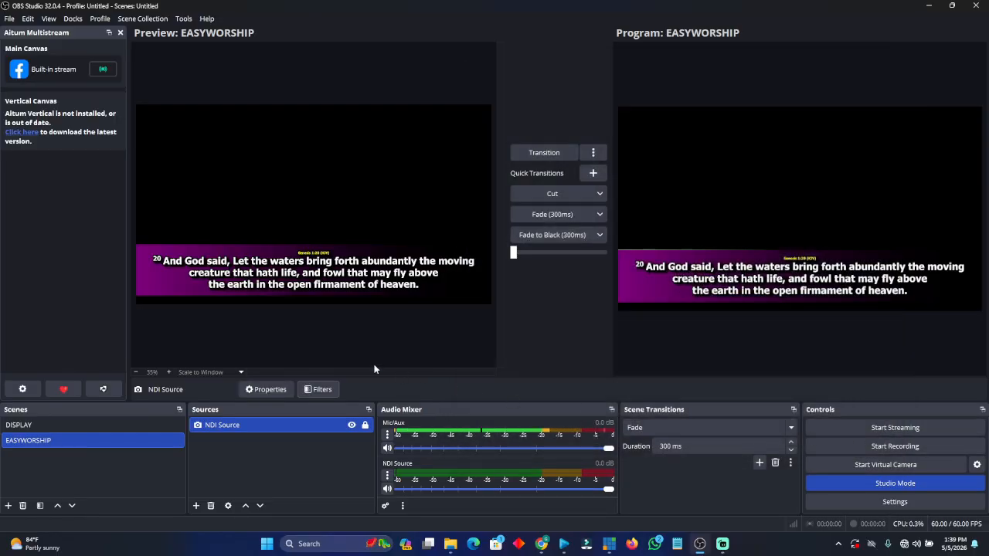
click(362, 267)
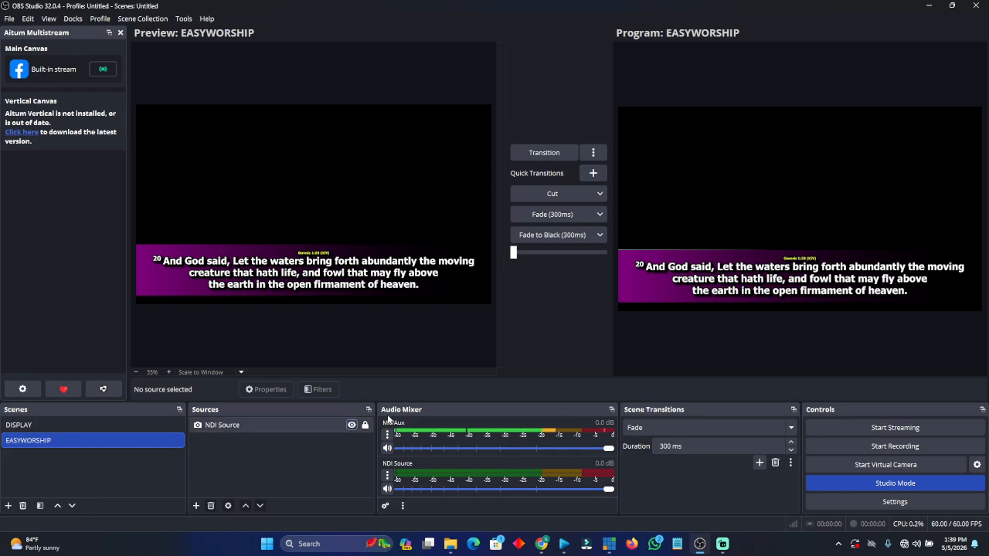
Create a new scene named Scene 2 and add a new Media Source to it
click(9, 506)
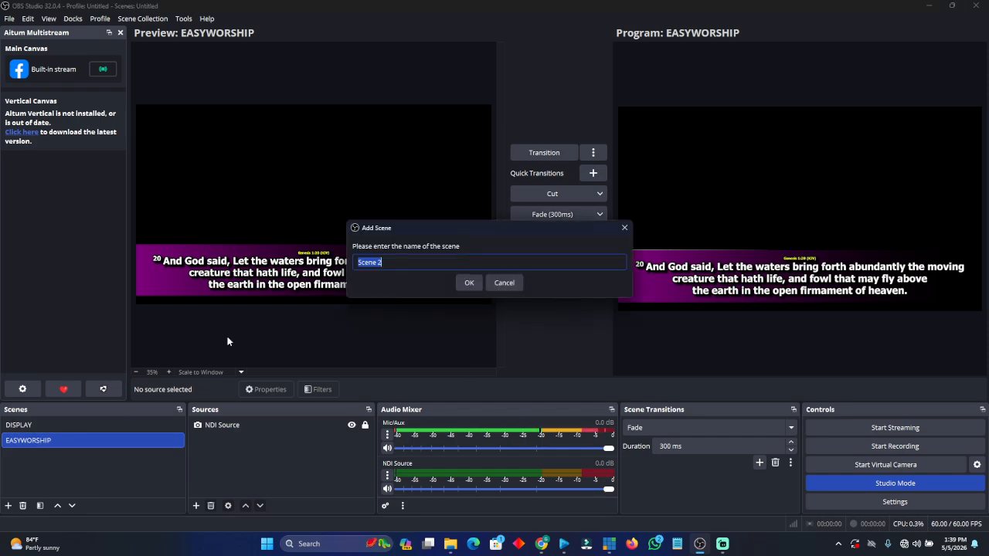
click(468, 283)
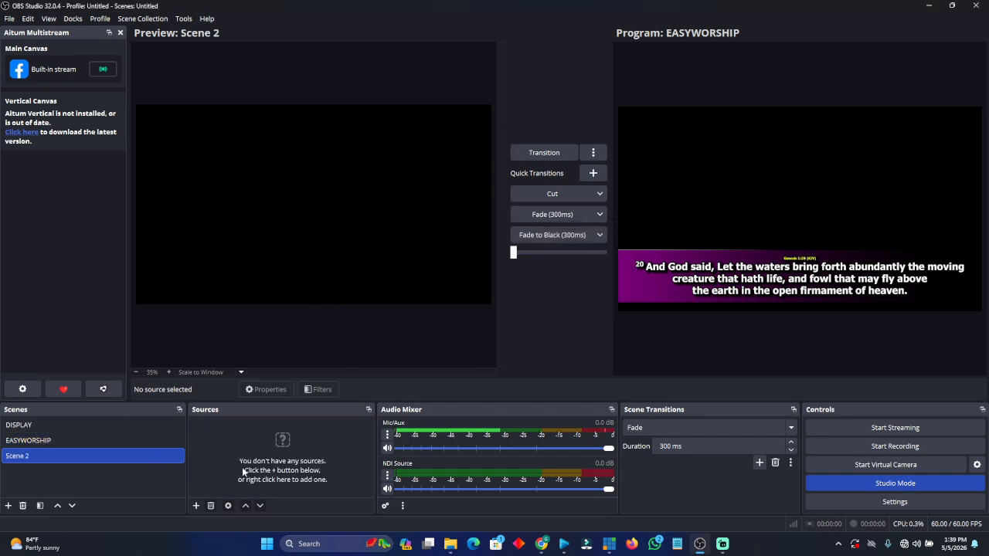
click(196, 506)
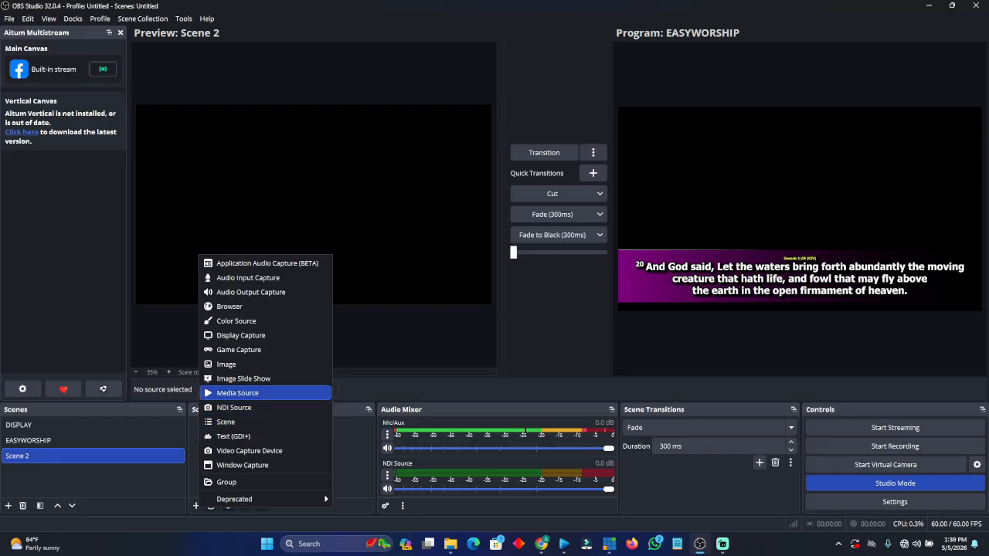
click(238, 392)
click(520, 333)
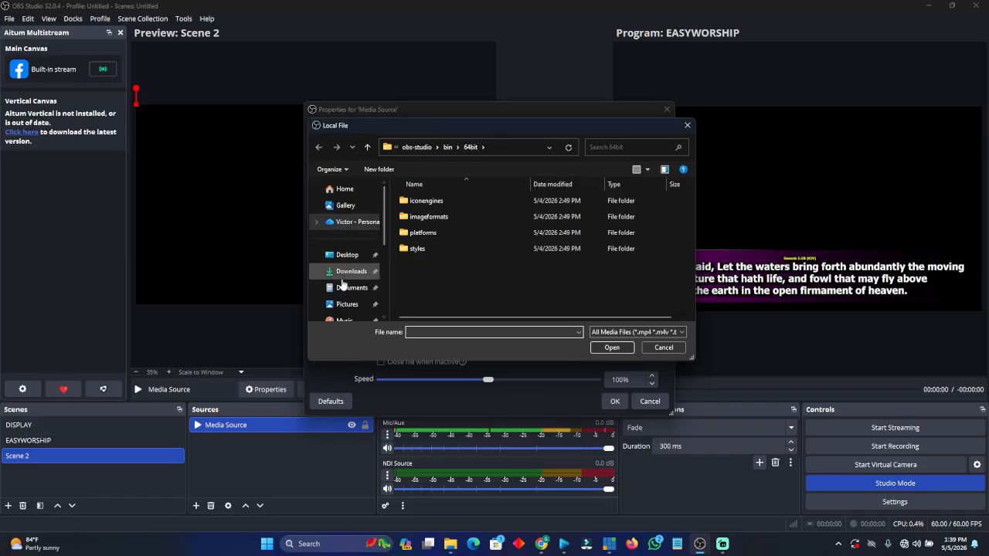
Load the JohnnysMusicMondays "Reckless Love - Bethel Music" video from the SELECTED videos folder into the Media Source
scroll(345, 288, down, 1)
click(350, 301)
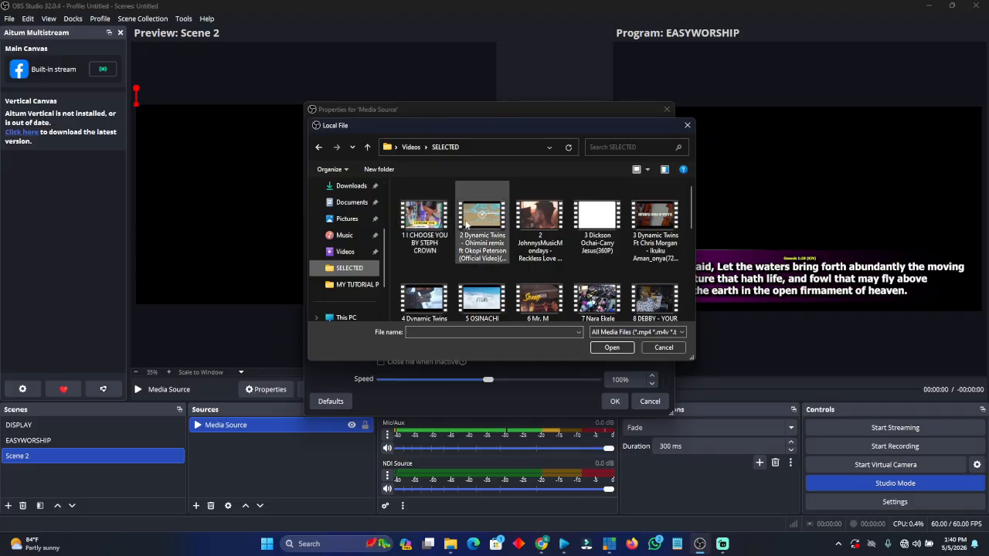
click(539, 225)
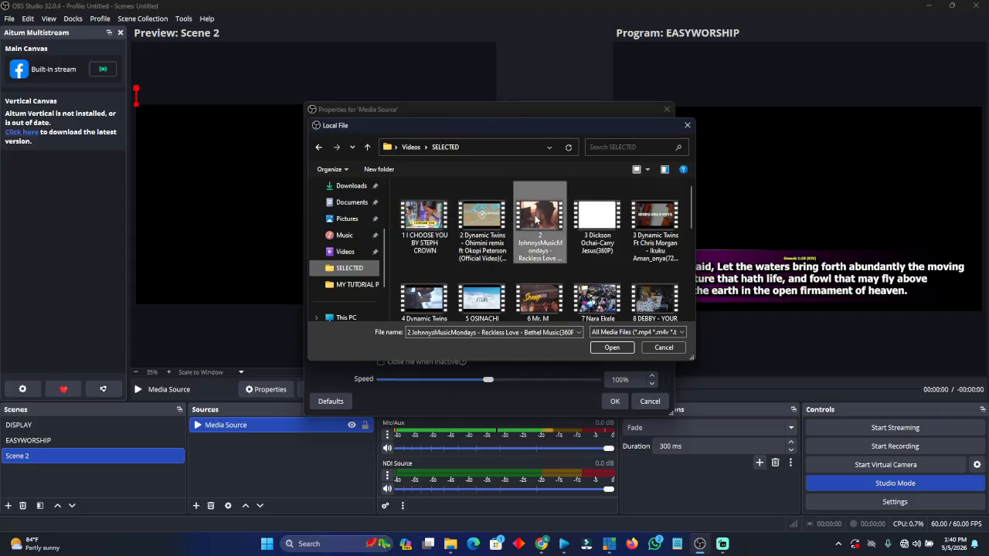
click(605, 345)
click(615, 401)
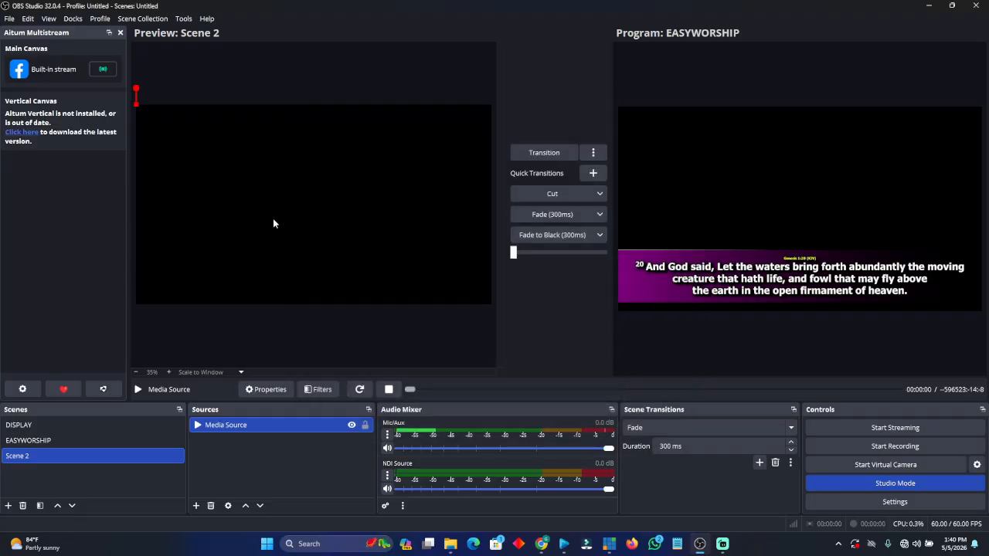
Stretch the Media Source in Scene 2 to fill the screen
right_click(240, 422)
mouse_move(302, 255)
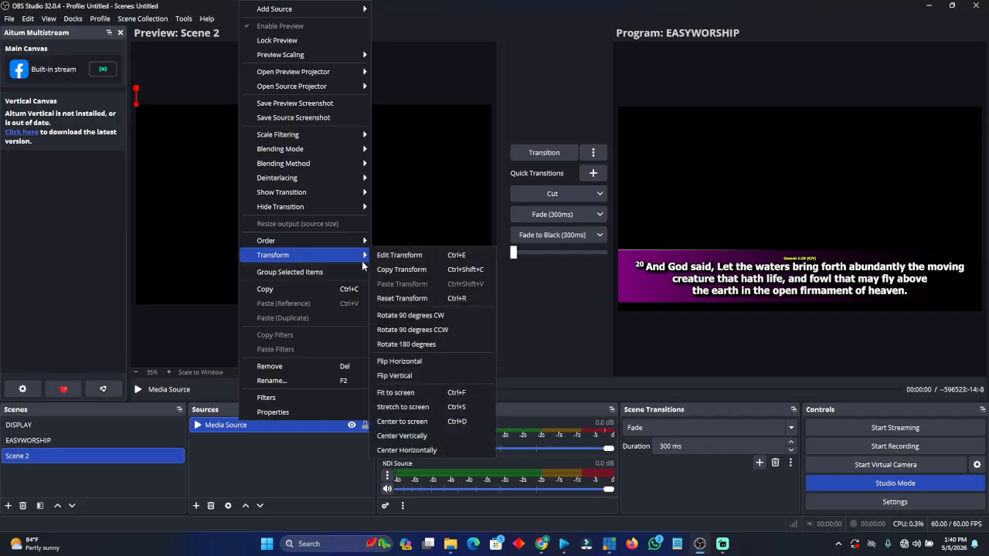
click(402, 408)
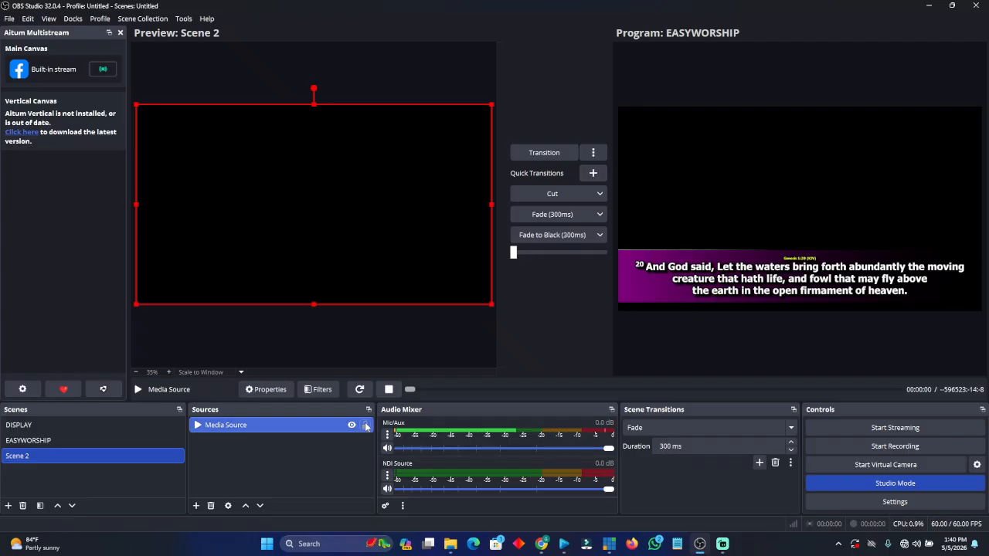
Send Scene 2 live with the 300 ms Fade transition and select Scene 2 again for editing in the preview
click(550, 214)
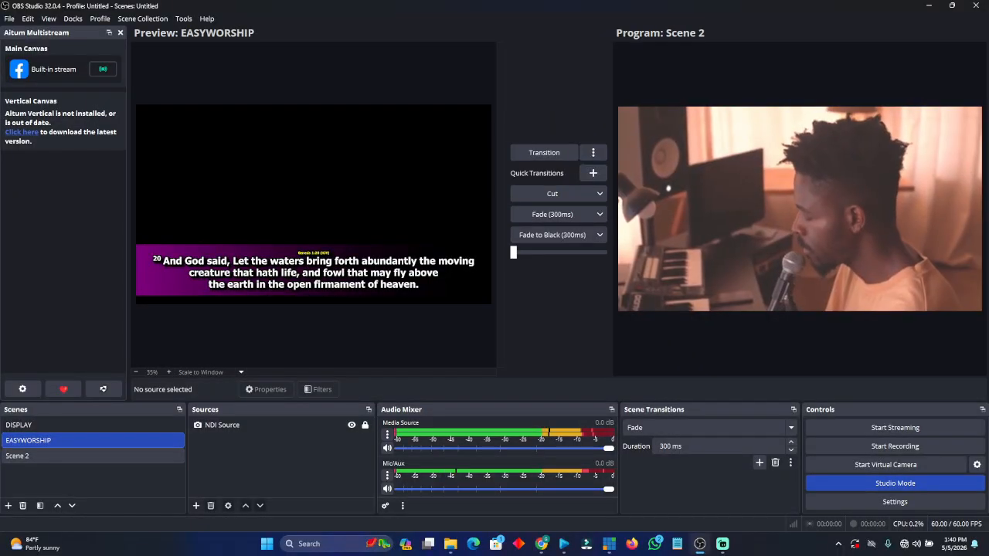
click(93, 456)
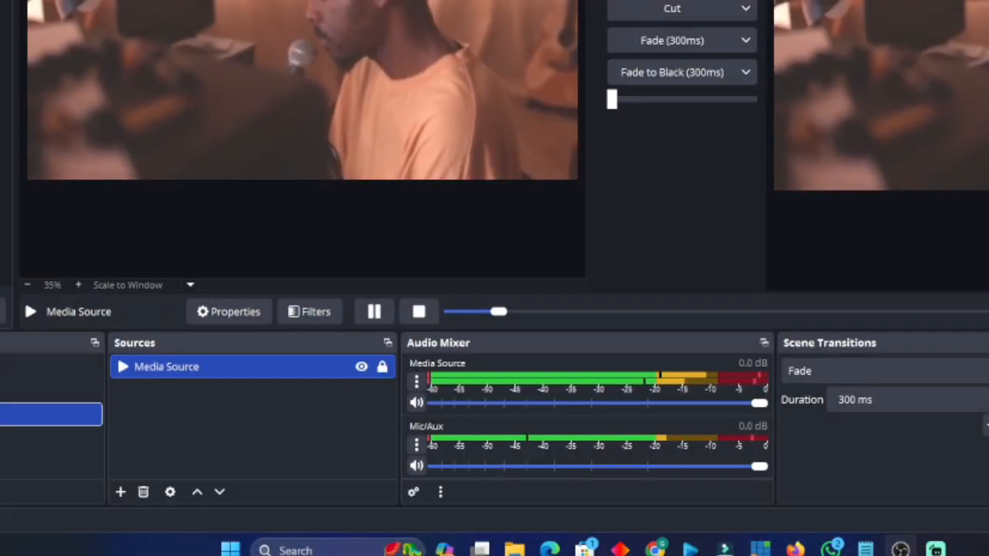
Add the existing EASYWORSHIP scene as a visible Scene source above the Media Source in Scene 2
click(119, 491)
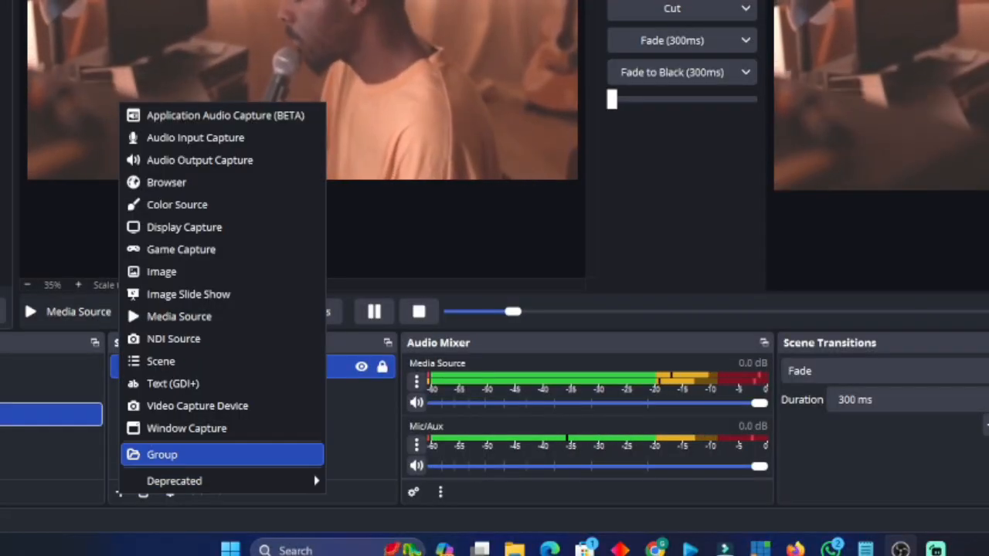
click(161, 361)
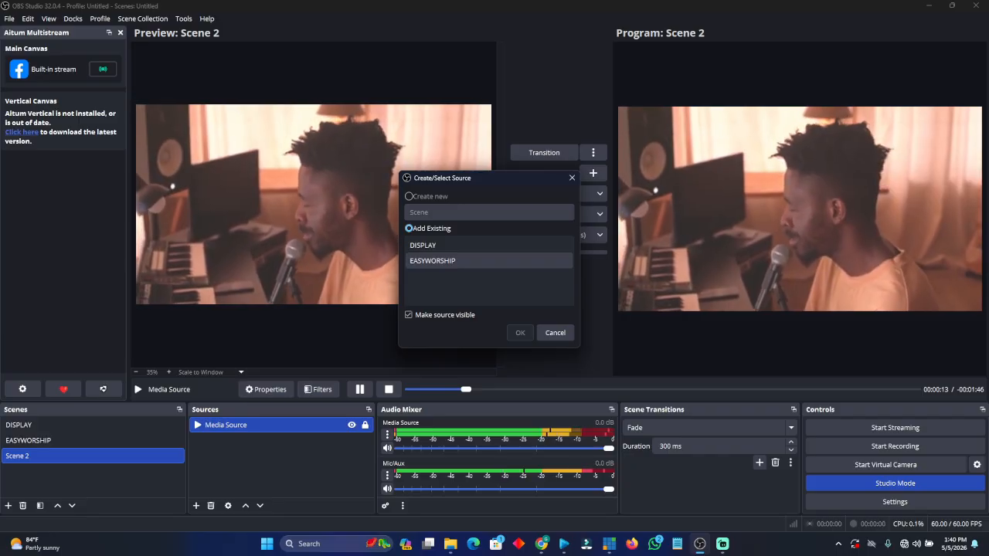
click(433, 260)
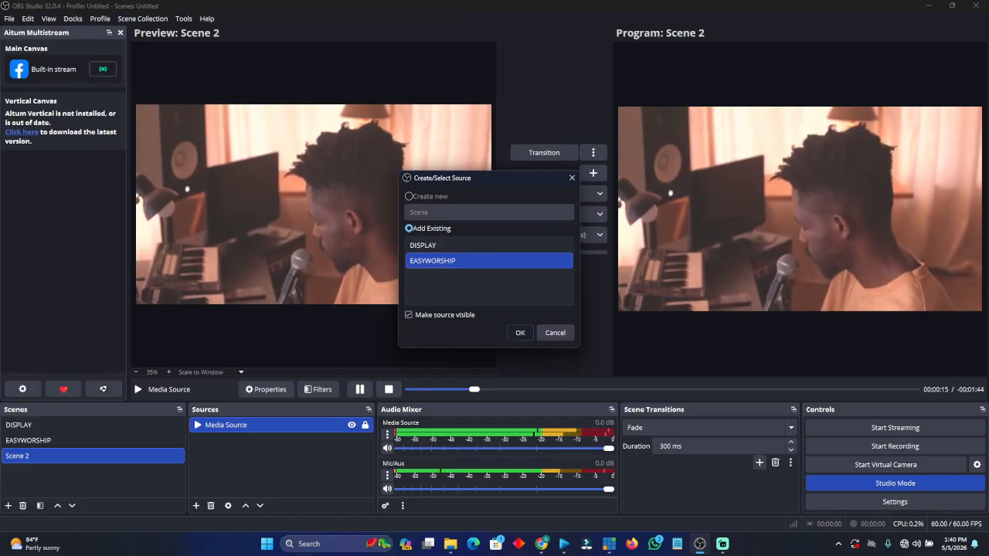
click(486, 406)
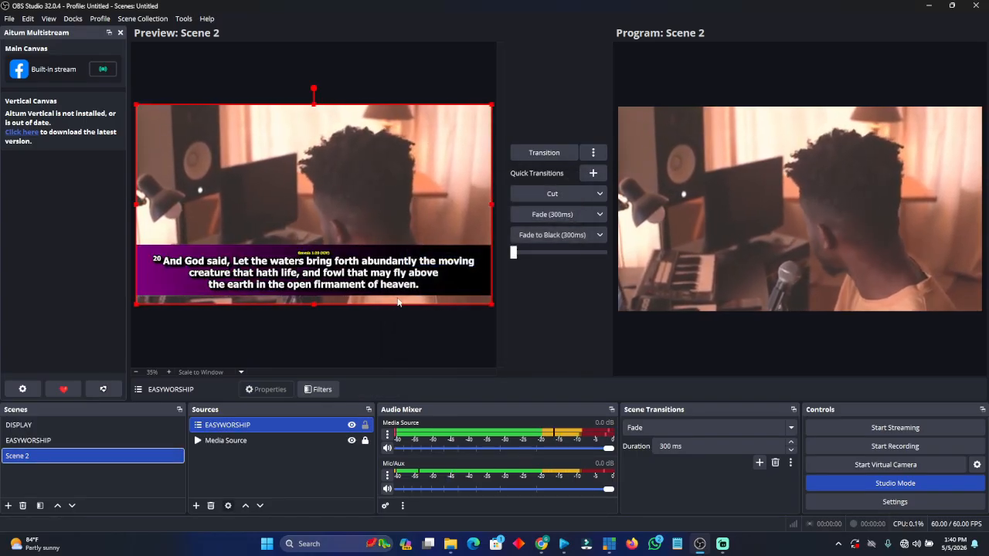
Lock the EASYWORSHIP source in Scene 2 and send the updated scene live with the 300 ms Fade transition
click(365, 426)
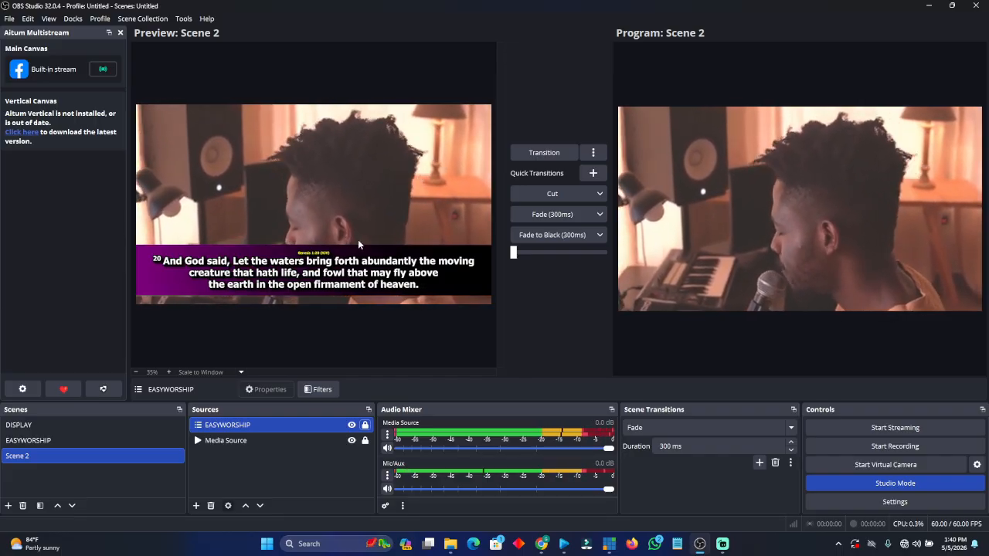
click(548, 214)
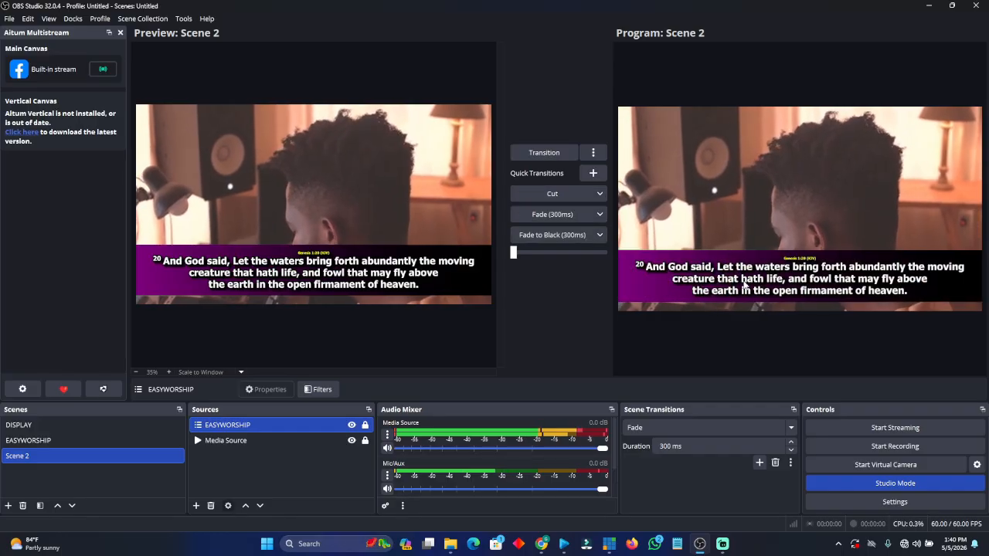